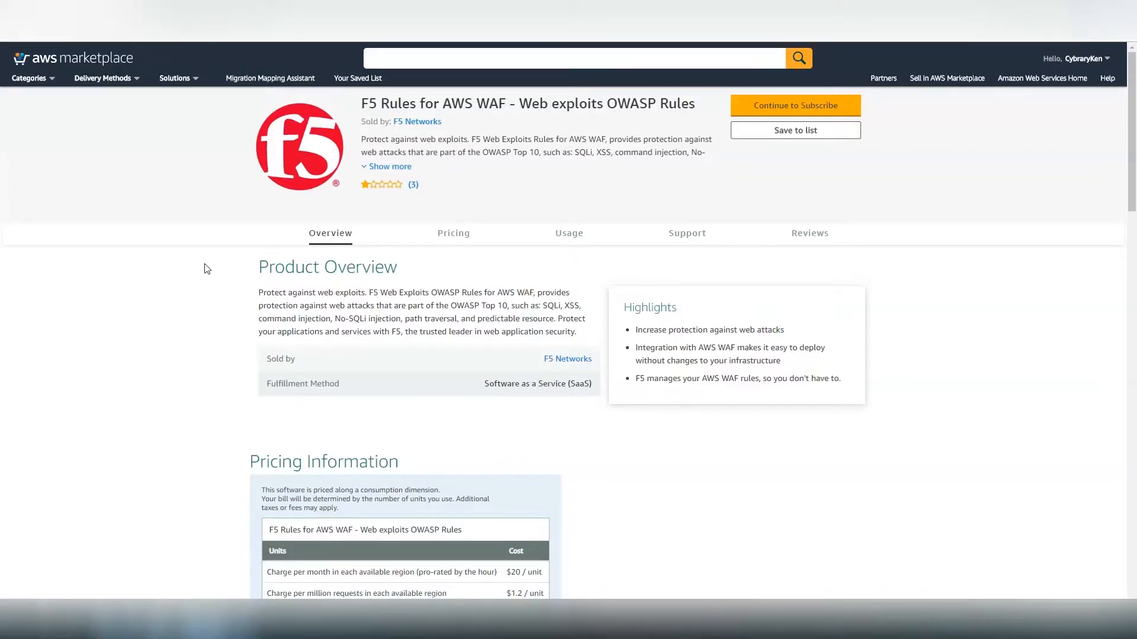
Subscribe to the F5 Rules for AWS WAF - Web exploits OWASP Rules product.
{"action": "left_click", "coordinate": [798, 107]}
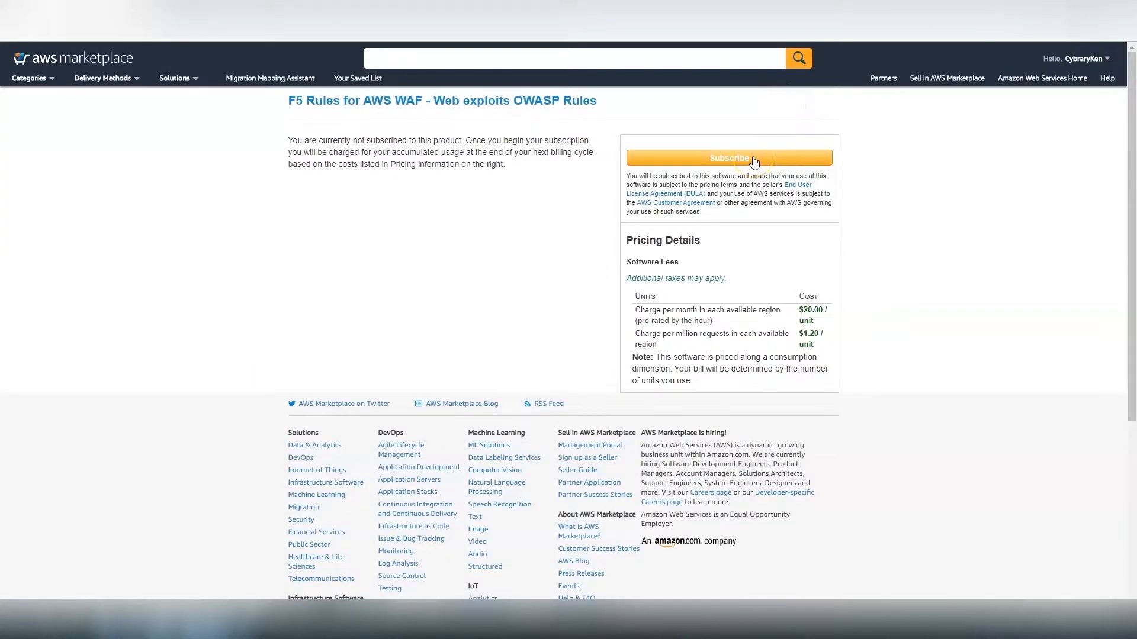
{"action": "left_click", "coordinate": [753, 158]}
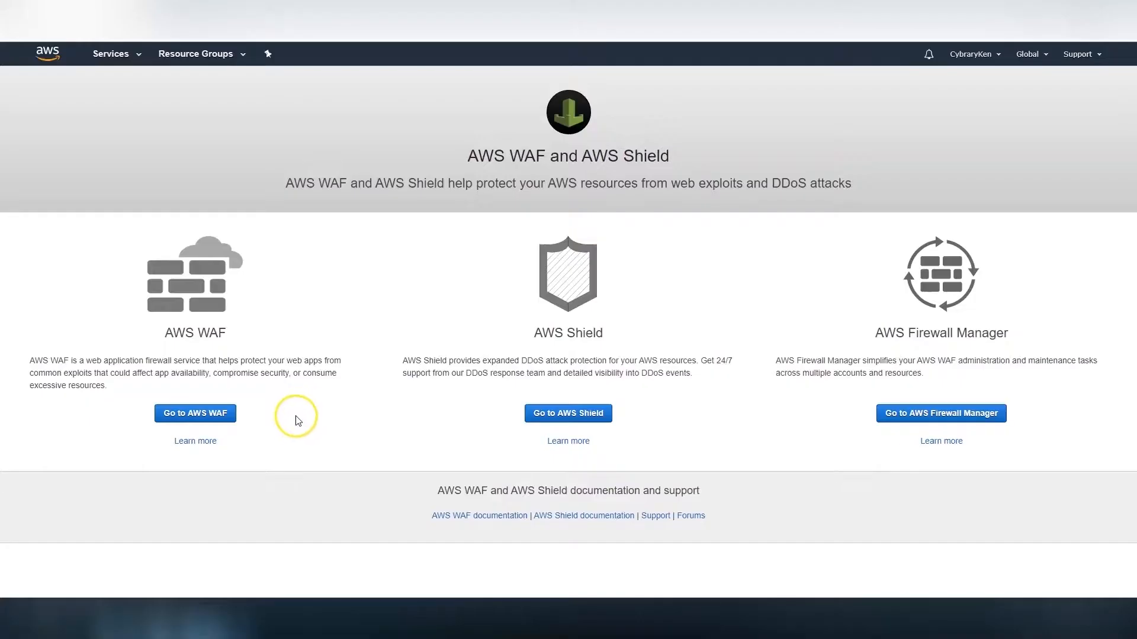
In the AWS WAF console, start setting up a web ACL named test1234 for the Global (CloudFront) region.
{"action": "left_click", "coordinate": [187, 417]}
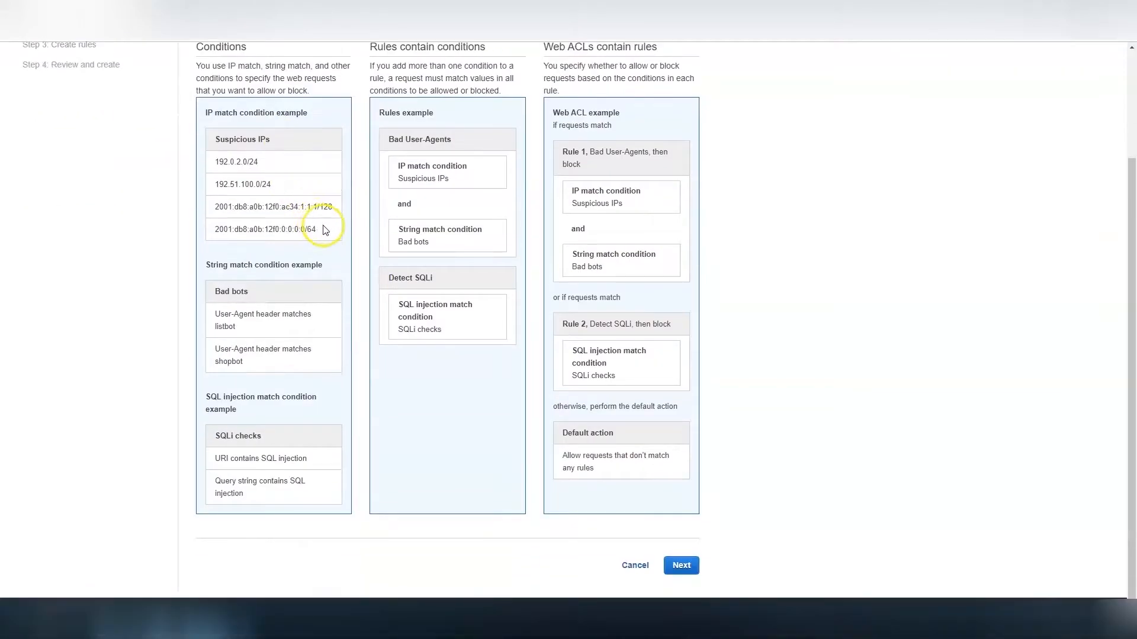
{"action": "left_click", "coordinate": [681, 565]}
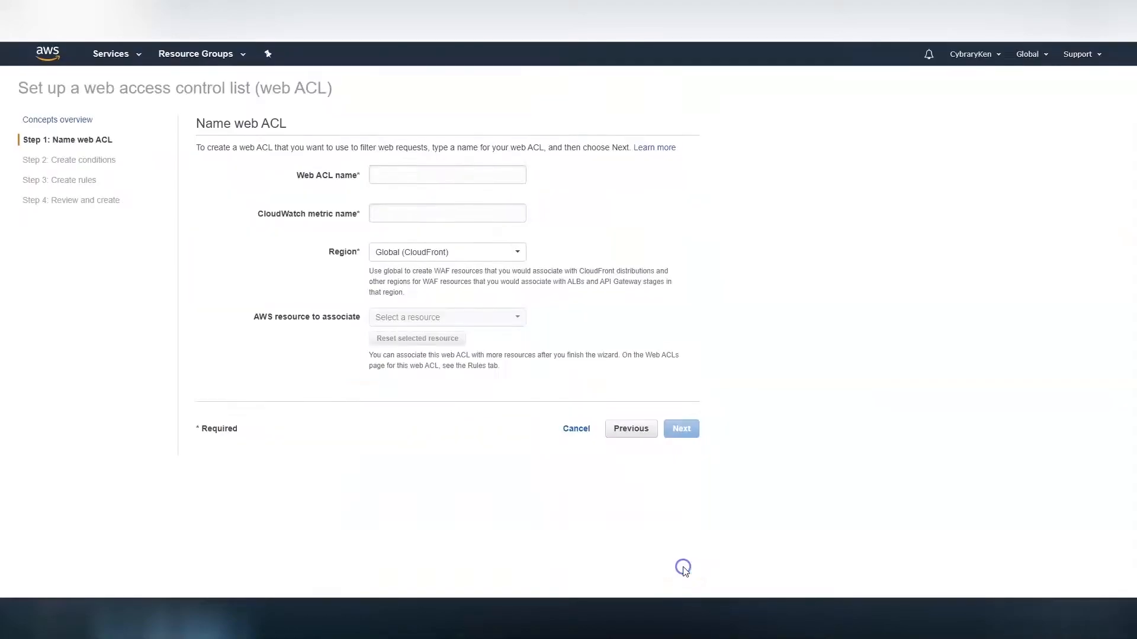
{"action": "left_click", "coordinate": [386, 173]}
{"action": "type", "text": "tes"}
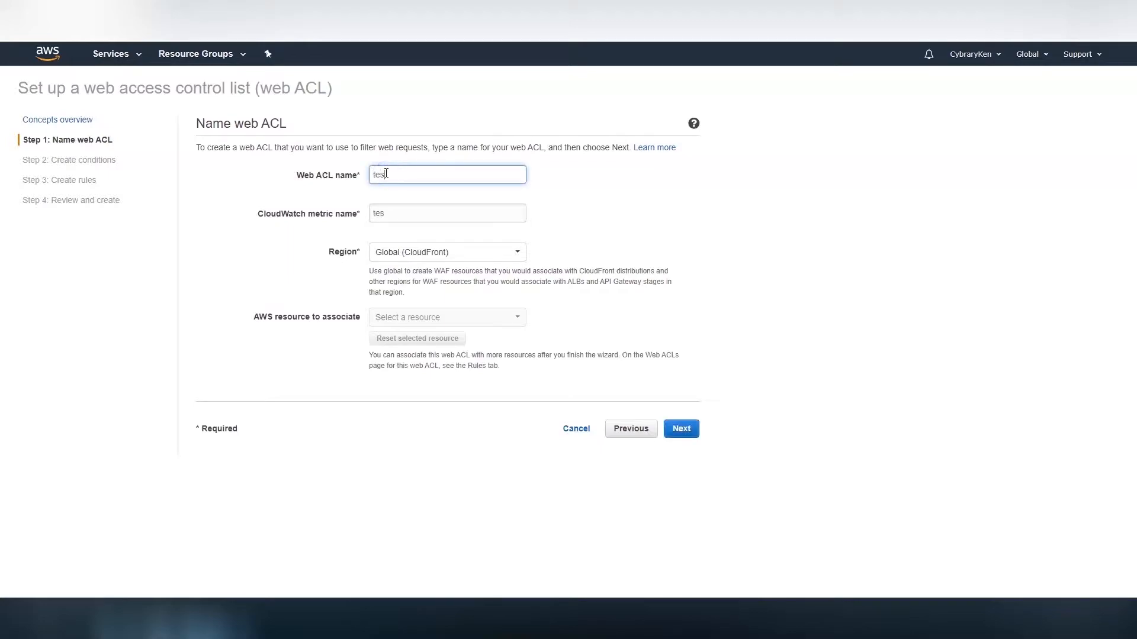
{"action": "type", "text": "t1234"}
{"action": "left_click", "coordinate": [517, 253]}
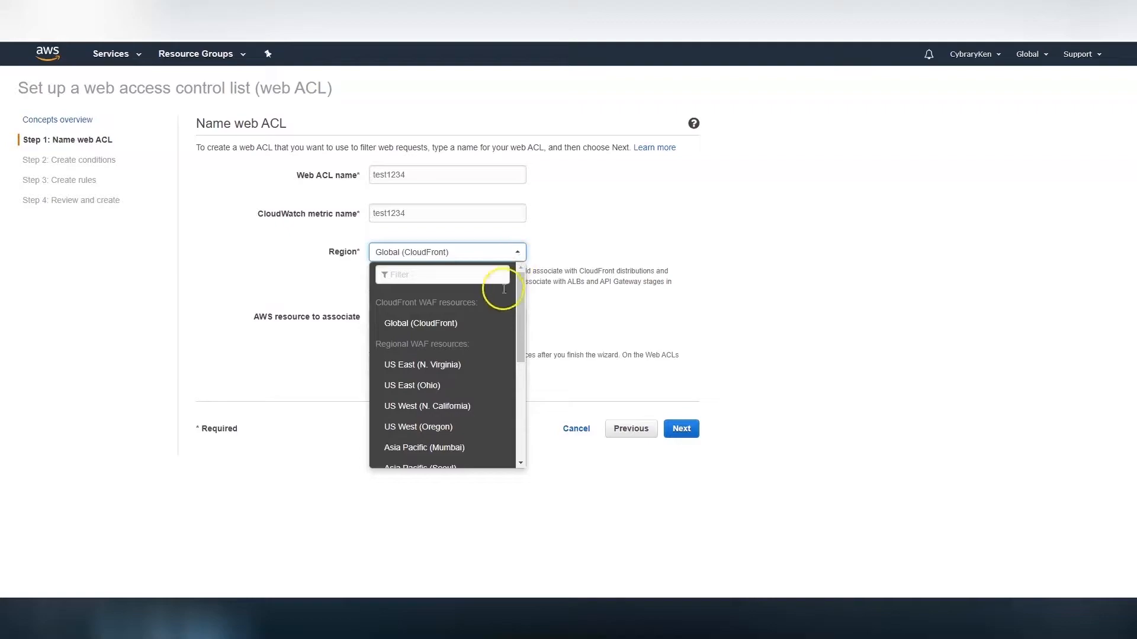
{"action": "left_click", "coordinate": [468, 367]}
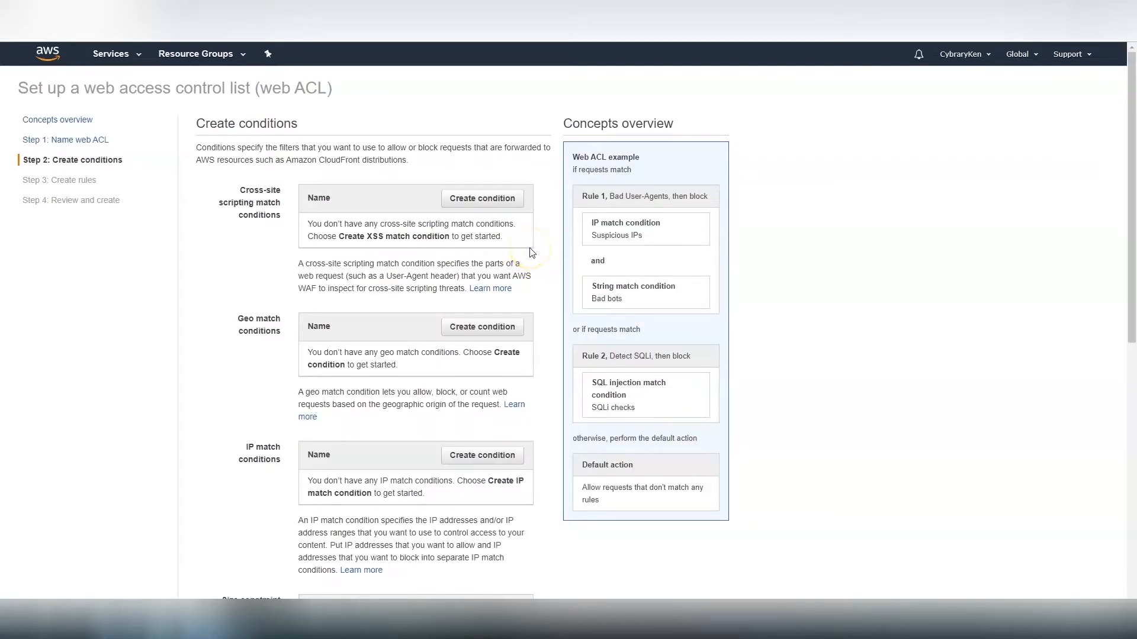
Continue past the conditions without creating any and add the subscribed AWS WAF - Web Exploits rule group to the web ACL.
{"action": "left_click", "coordinate": [532, 245]}
{"action": "scroll", "coordinate": [323, 283], "scroll_direction": "down", "scroll_amount": 5}
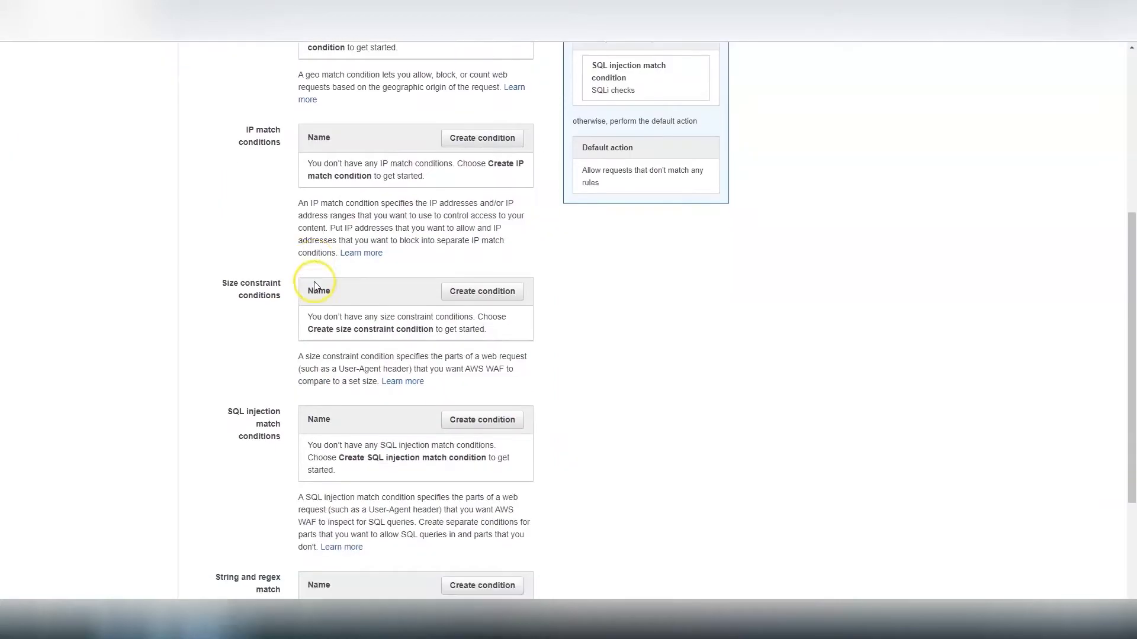
{"action": "scroll", "coordinate": [314, 285], "scroll_direction": "down", "scroll_amount": 3}
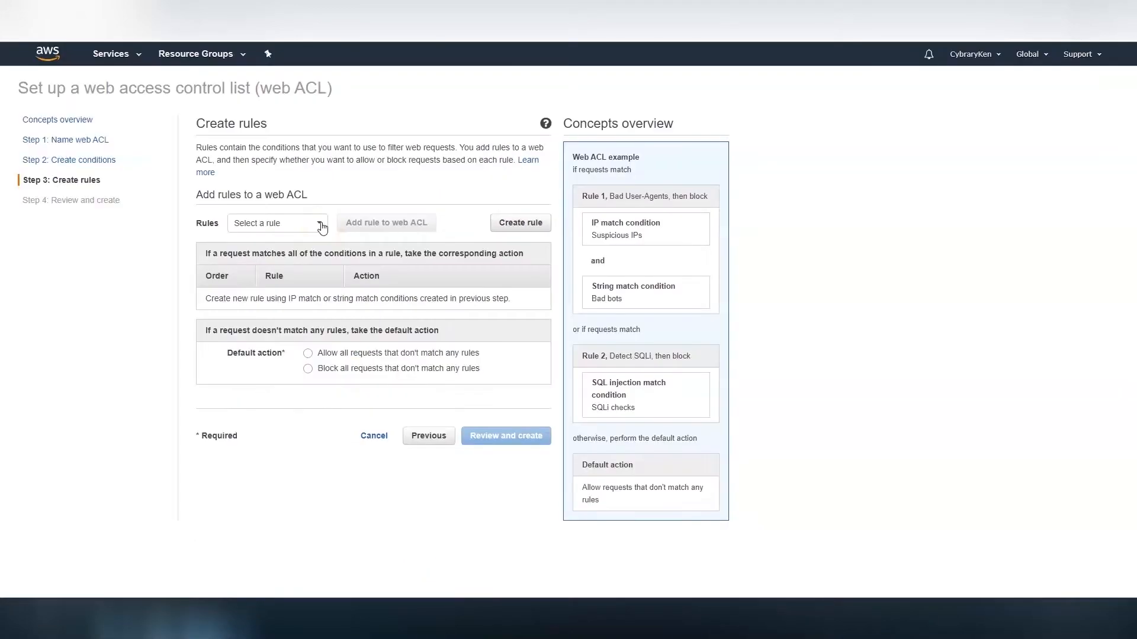
{"action": "left_click", "coordinate": [319, 223]}
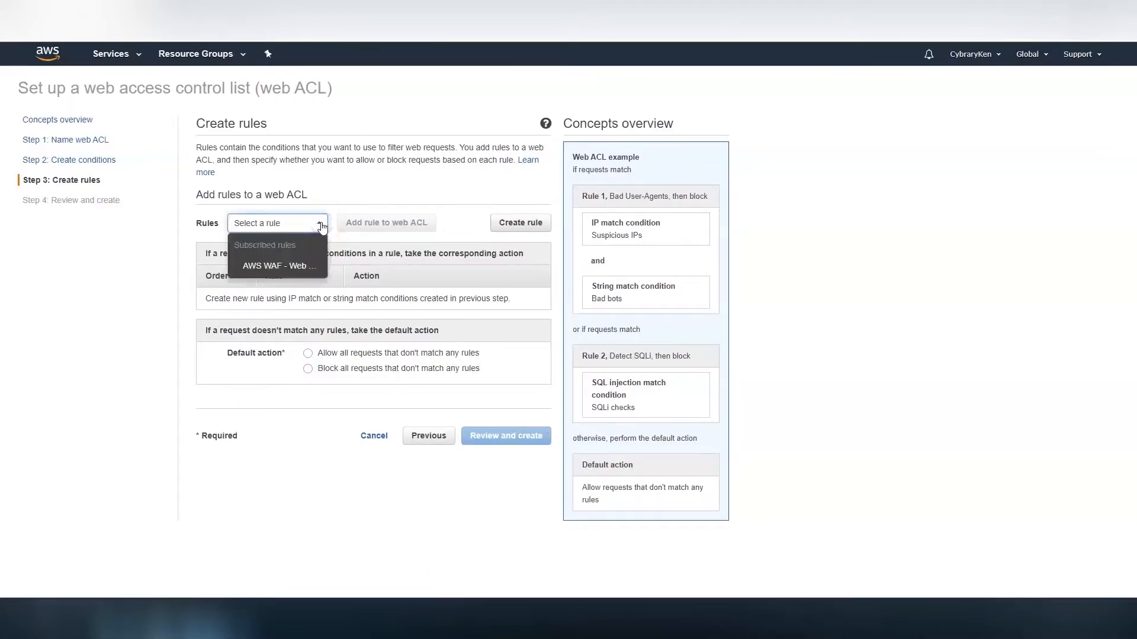
{"action": "left_click", "coordinate": [279, 267]}
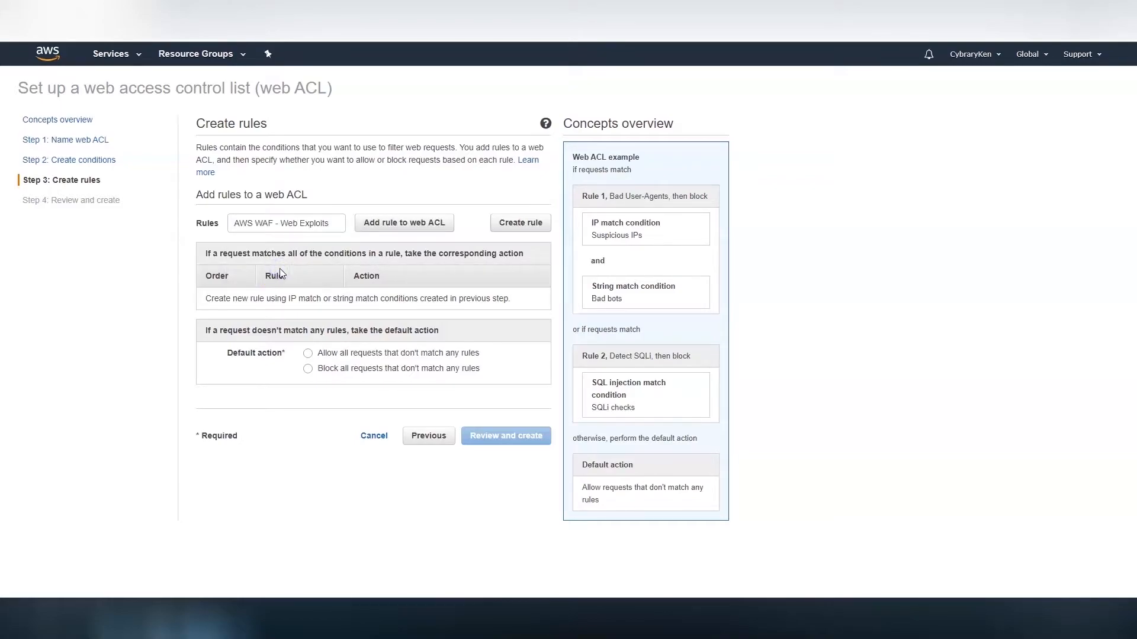
{"action": "left_click", "coordinate": [396, 224]}
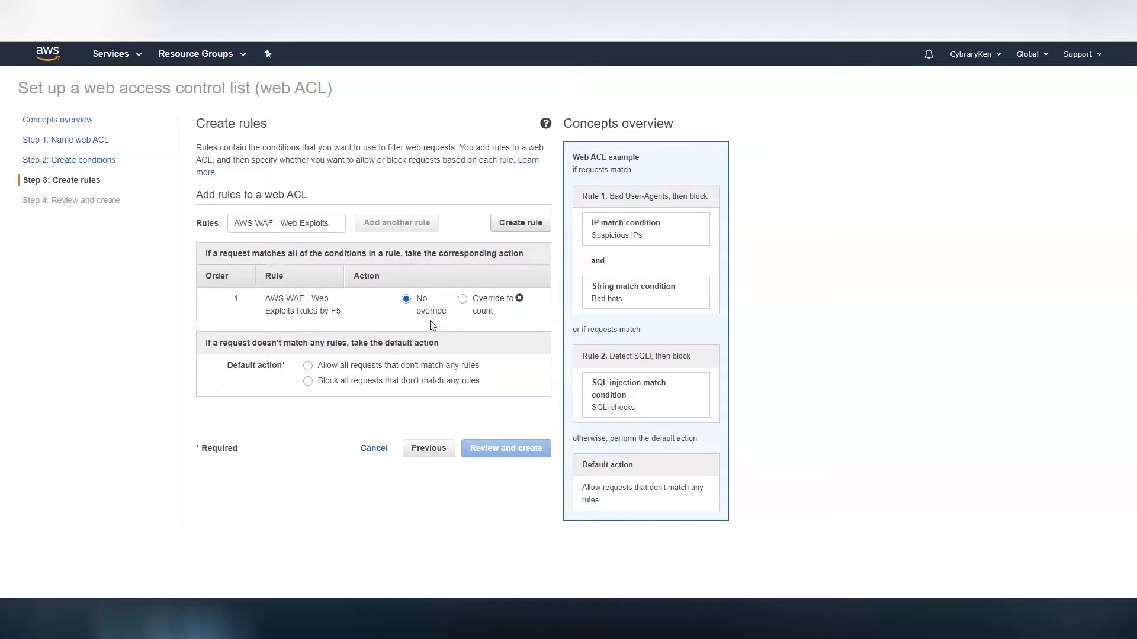
Set the default action to allow all requests that don't match any rules, and create the web ACL.
{"action": "left_click", "coordinate": [308, 366]}
{"action": "left_click", "coordinate": [506, 456]}
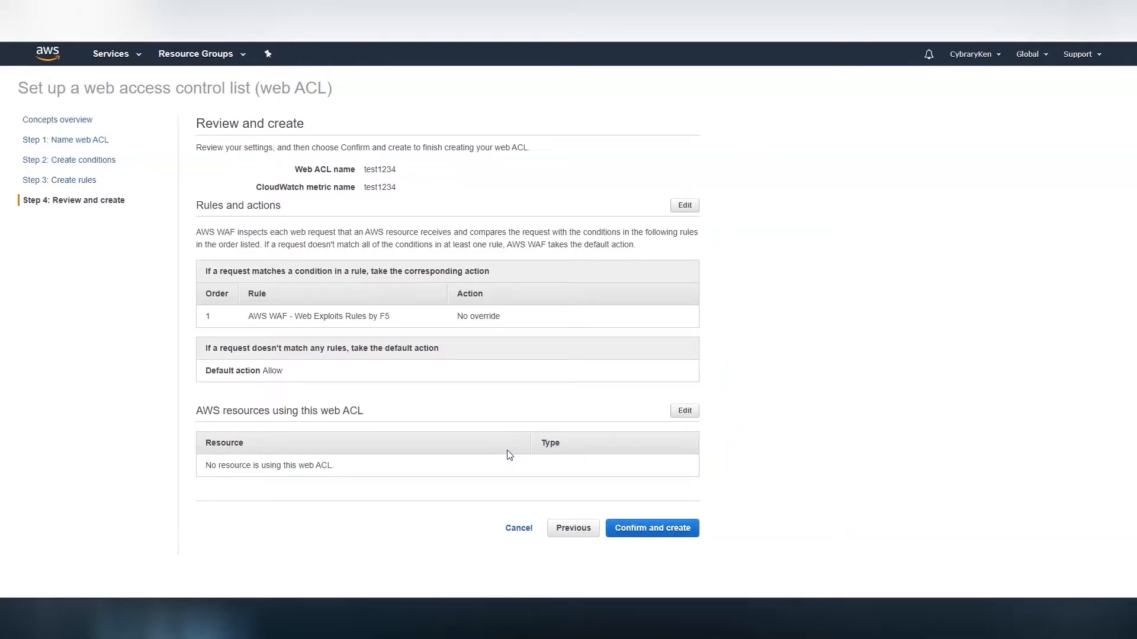
{"action": "left_click", "coordinate": [650, 532]}
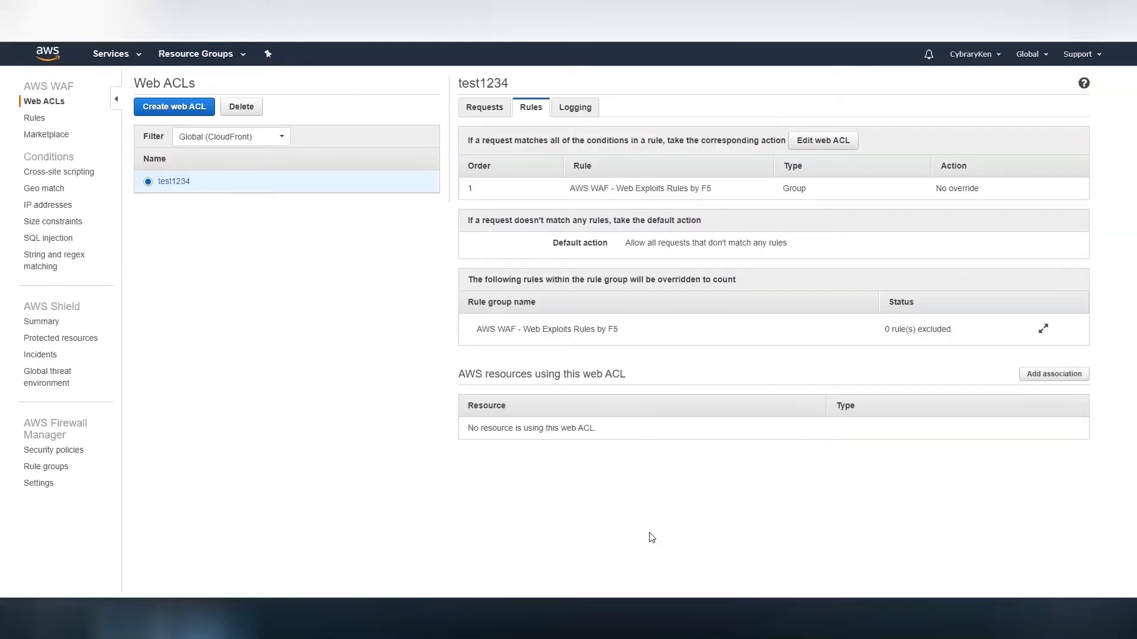
Examine the logging options, rule group exceptions and request graph of web ACL test1234 without changing anything.
{"action": "left_click", "coordinate": [575, 107]}
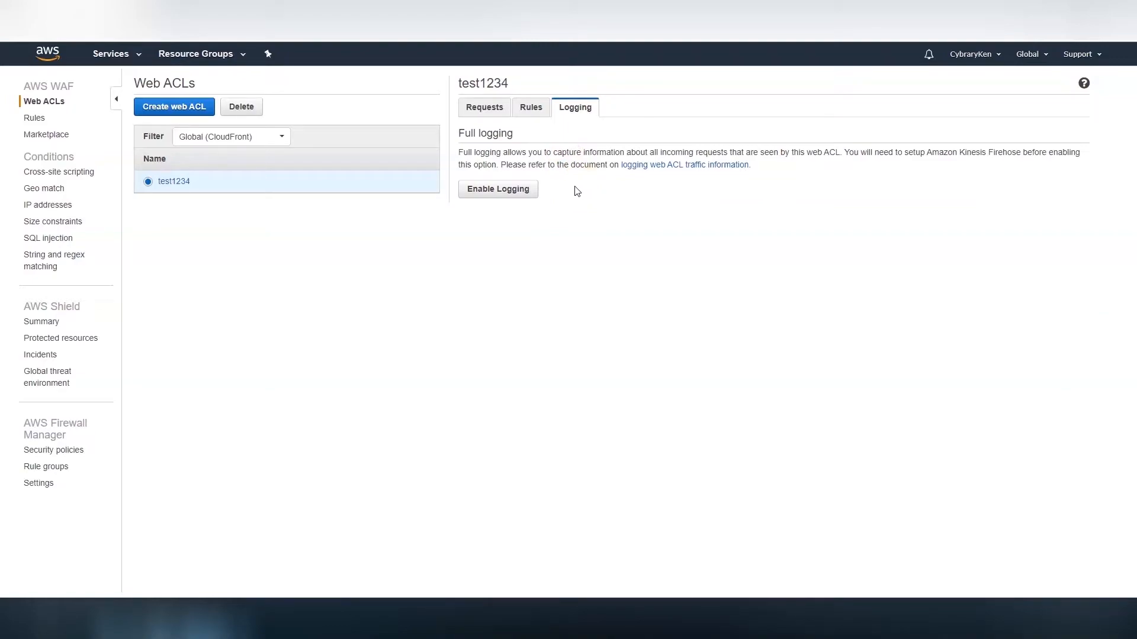
{"action": "left_click", "coordinate": [531, 107]}
{"action": "left_click", "coordinate": [821, 142]}
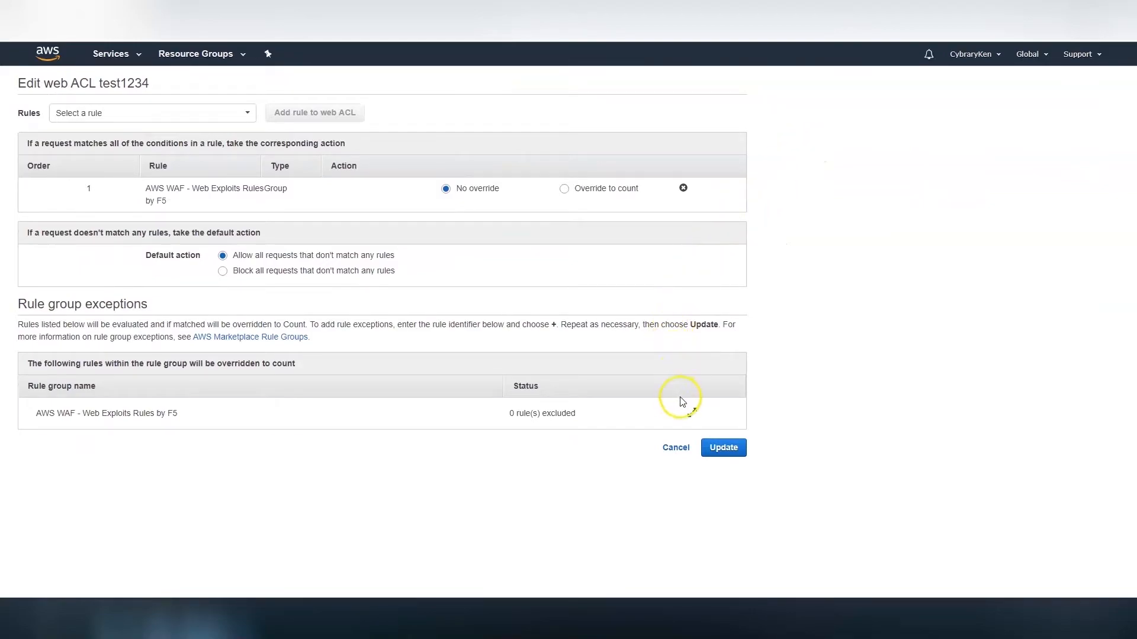
{"action": "left_click", "coordinate": [690, 415]}
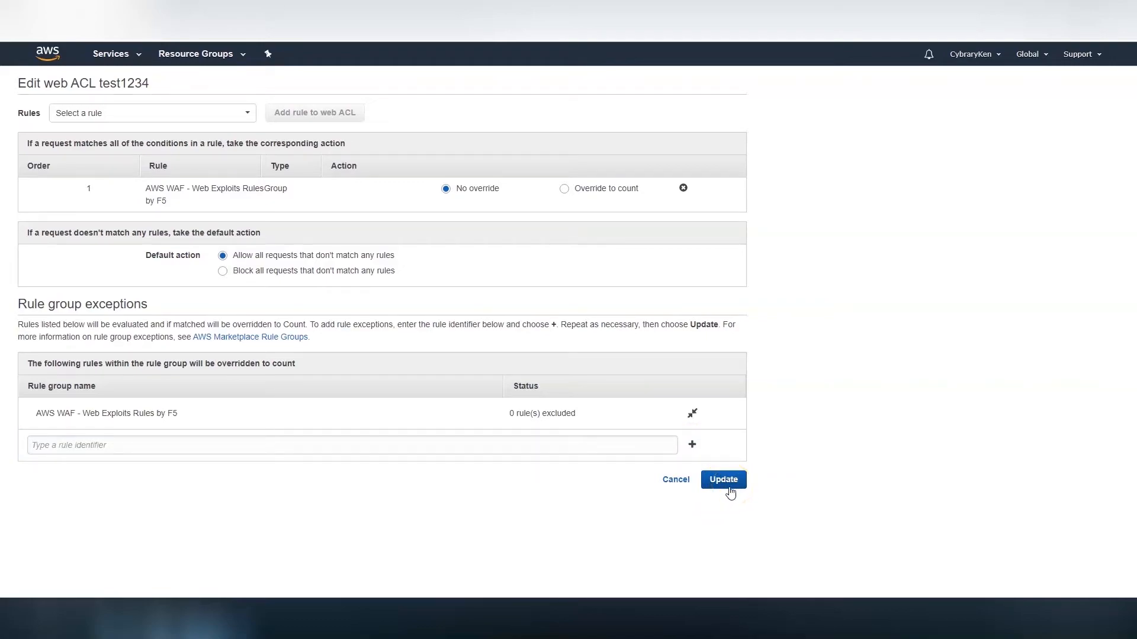
{"action": "left_click", "coordinate": [676, 481]}
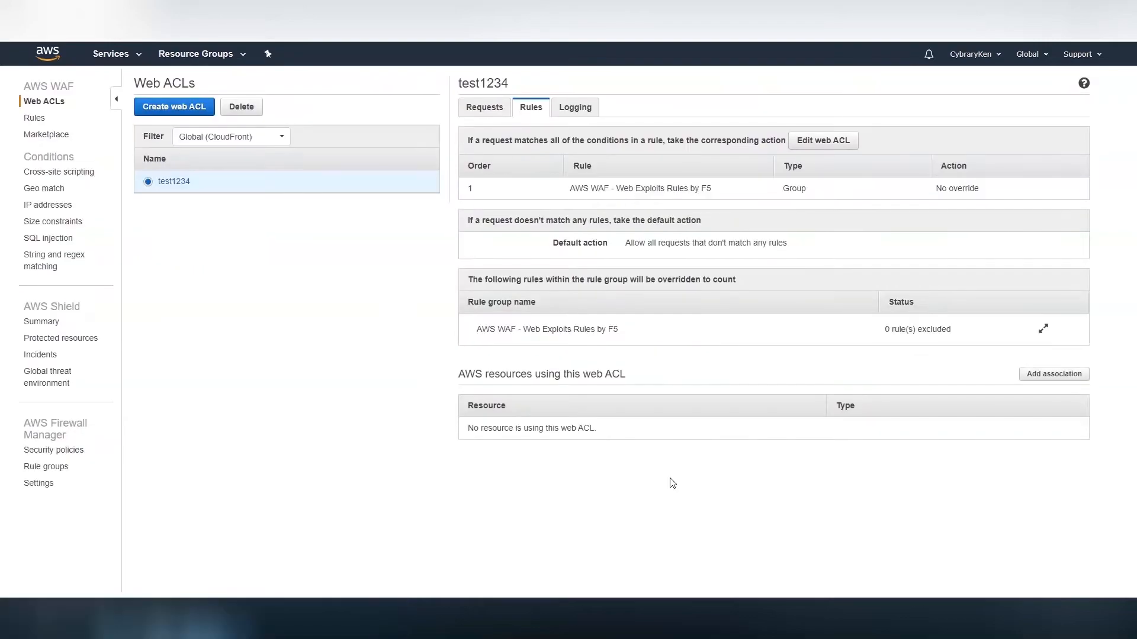
{"action": "left_click", "coordinate": [483, 109]}
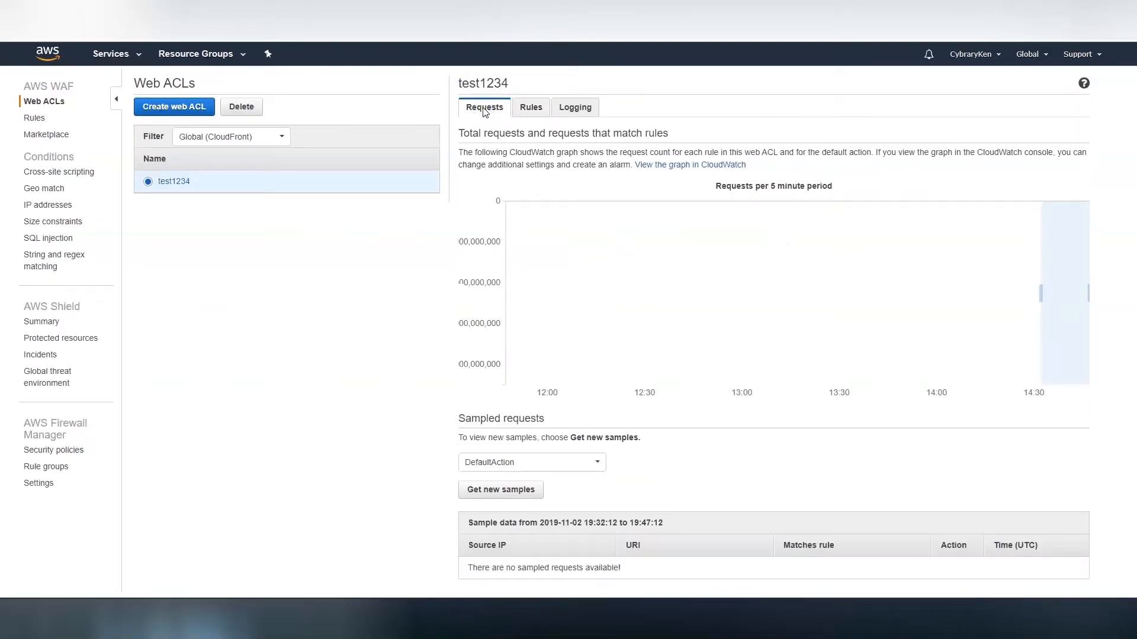
Enable logging for test1234 to the Kinesis Data Firehose aws-waf-logs-cybrary1234 without redacting any fields.
{"action": "left_click", "coordinate": [574, 108]}
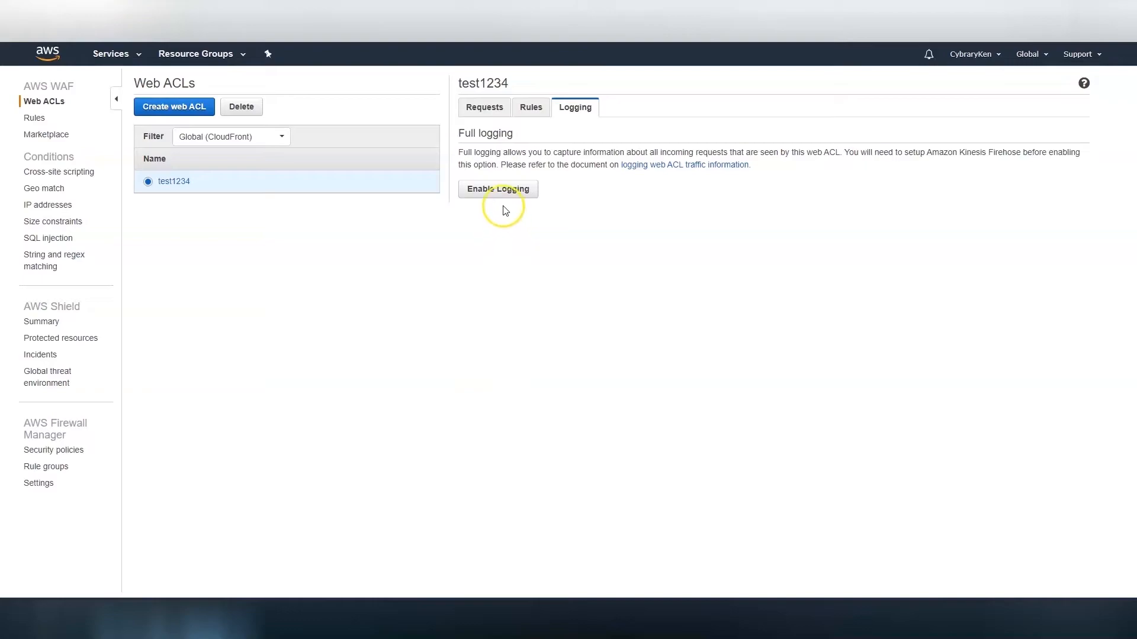
{"action": "left_click", "coordinate": [500, 191]}
{"action": "left_click", "coordinate": [487, 218]}
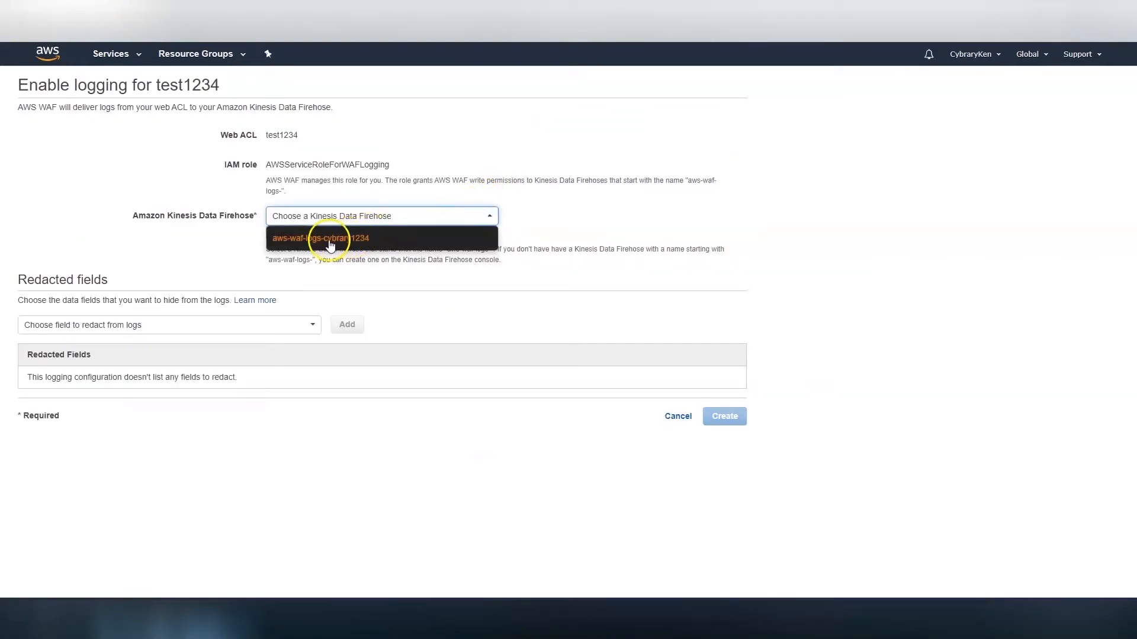
{"action": "left_click", "coordinate": [330, 241]}
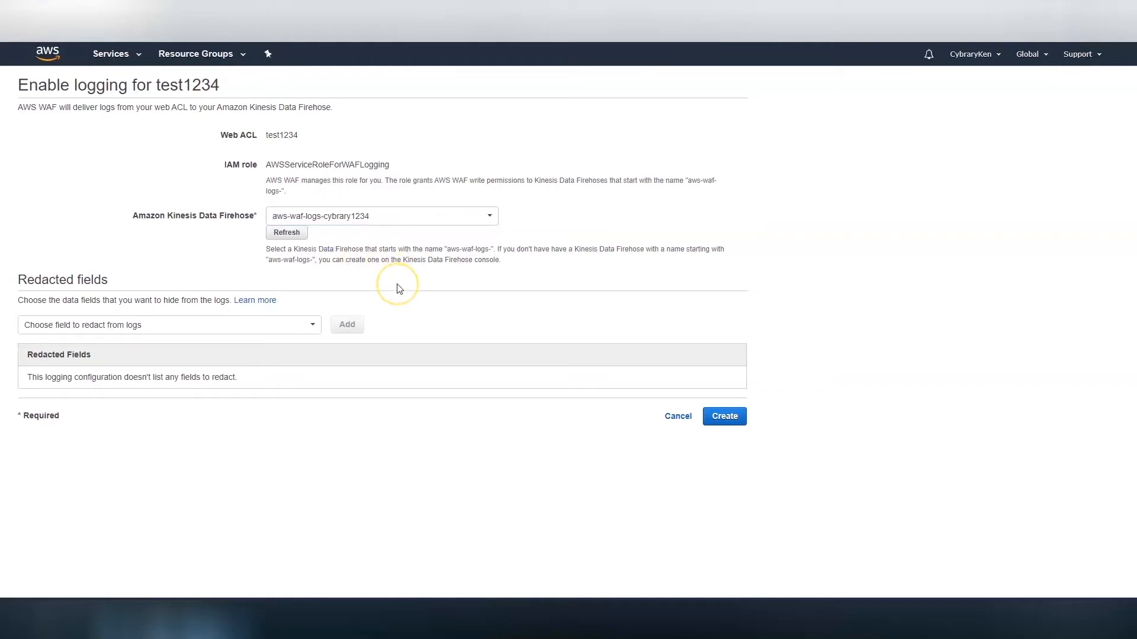
{"action": "left_click", "coordinate": [305, 330]}
{"action": "left_click", "coordinate": [726, 418]}
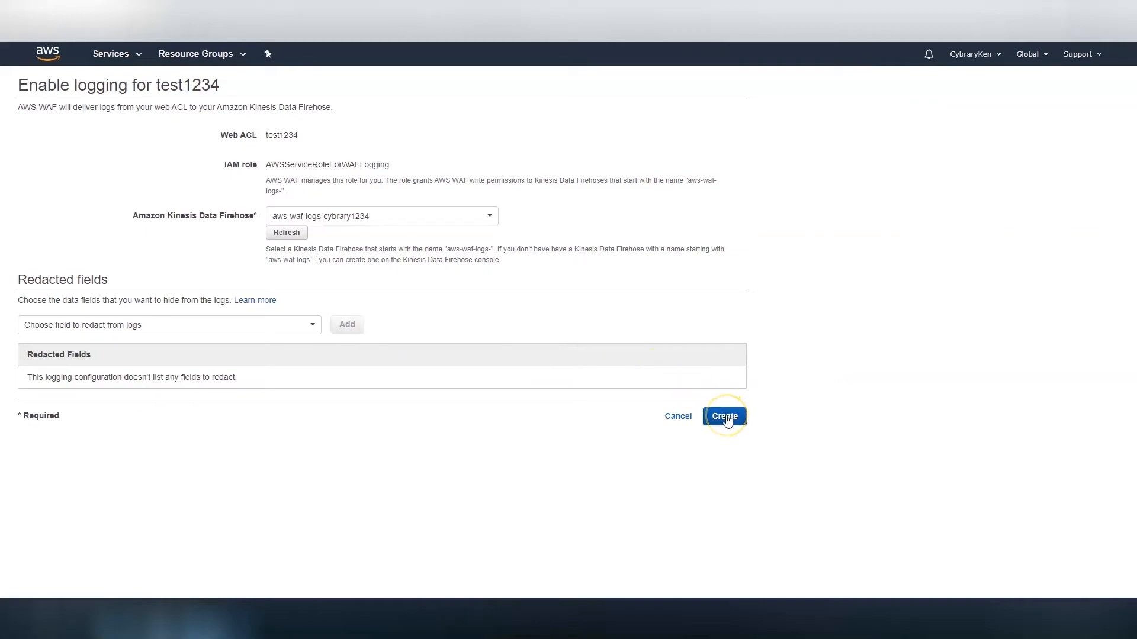